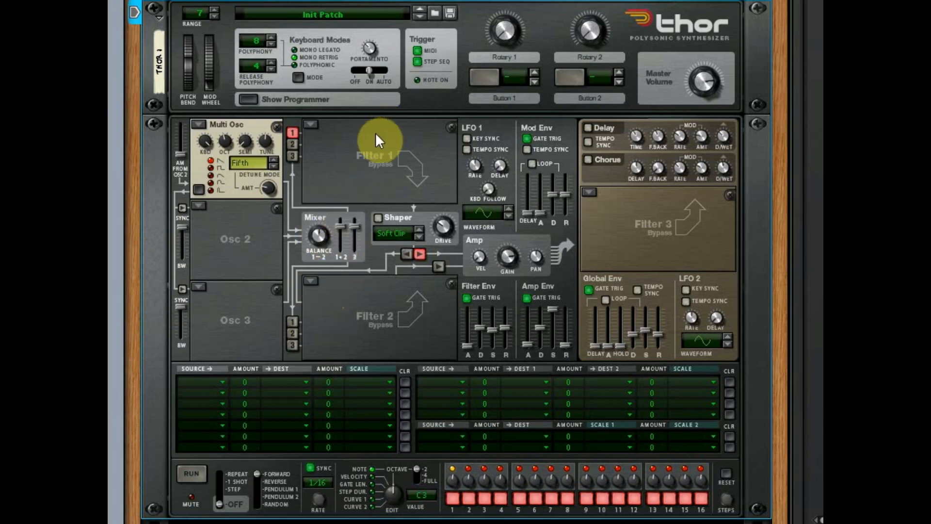
{"action": "left_click", "coordinate": [312, 126]}
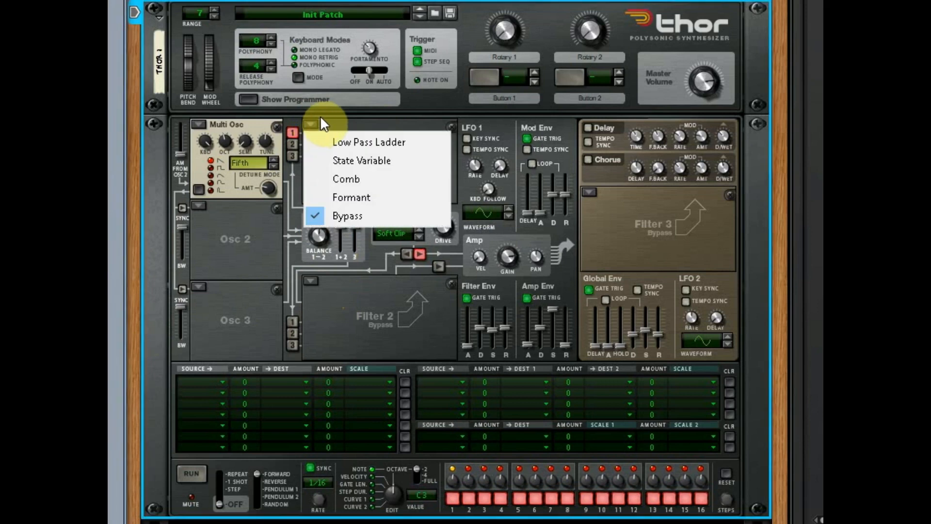
{"action": "left_click", "coordinate": [321, 115]}
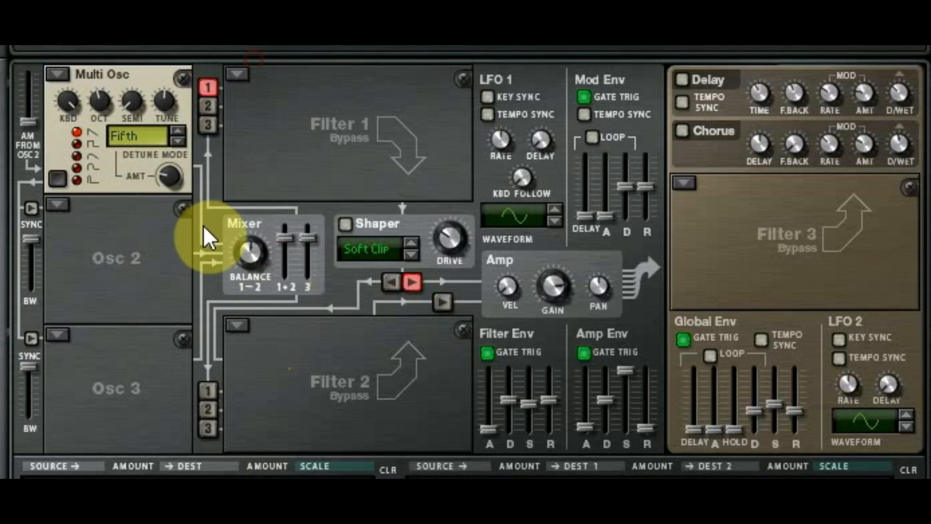
{"action": "left_click", "coordinate": [197, 167]}
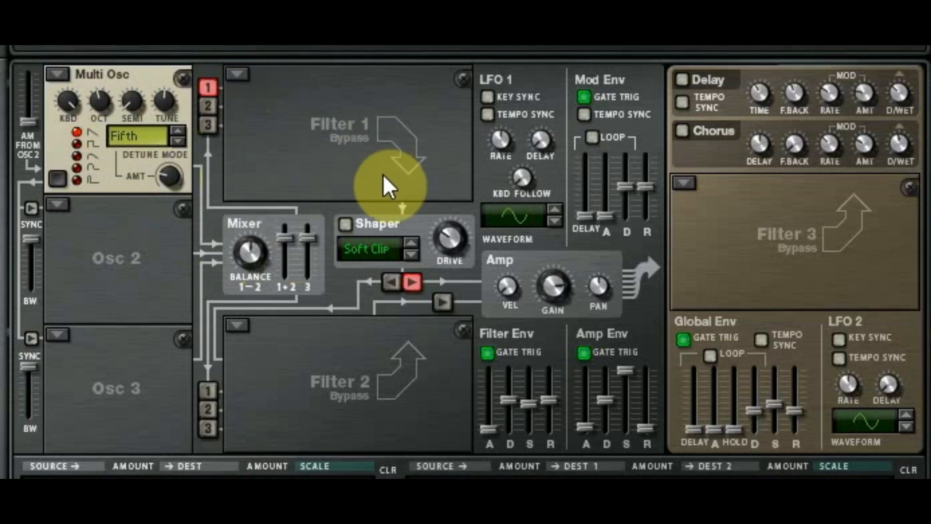
- Make Filter 1 a Low Pass Ladder and lower its cutoff to about 636 Hz
{"action": "left_click", "coordinate": [236, 74]}
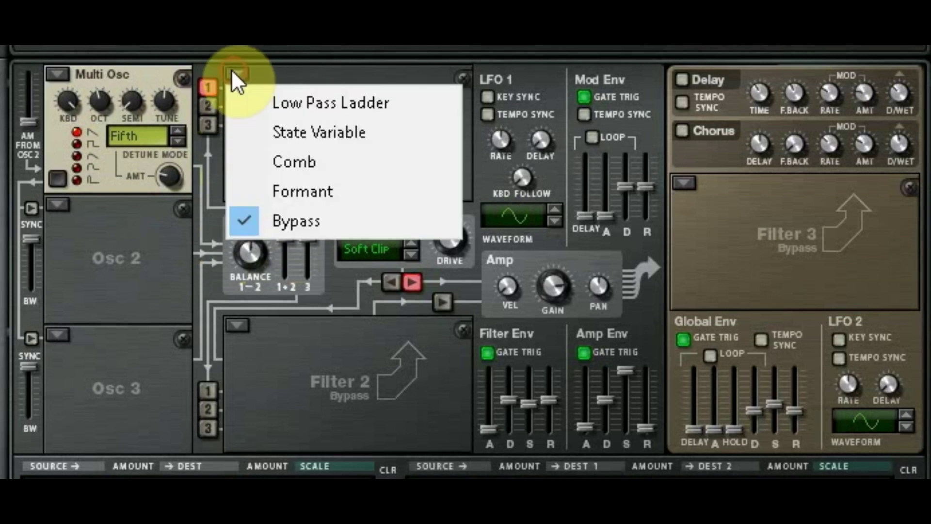
{"action": "left_click", "coordinate": [298, 103]}
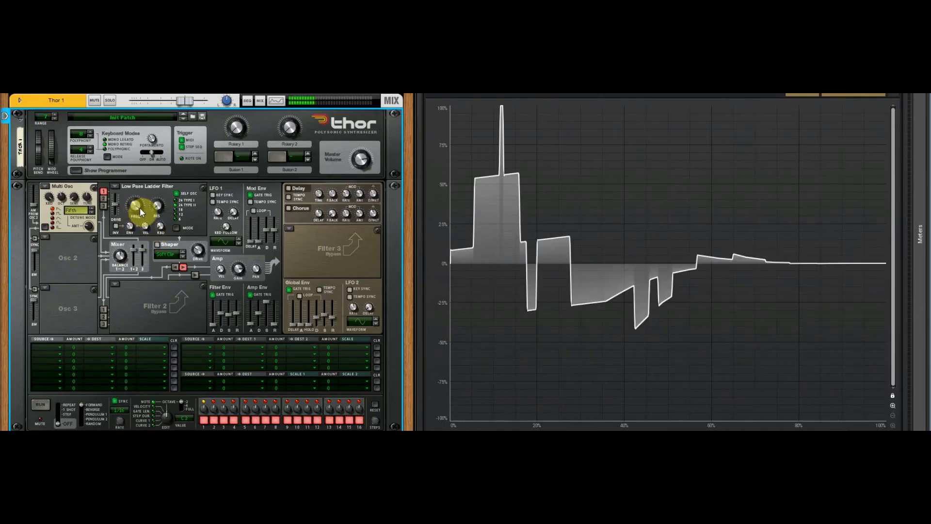
{"action": "left_click_drag", "start_coordinate": [138, 209], "coordinate": [138, 235]}
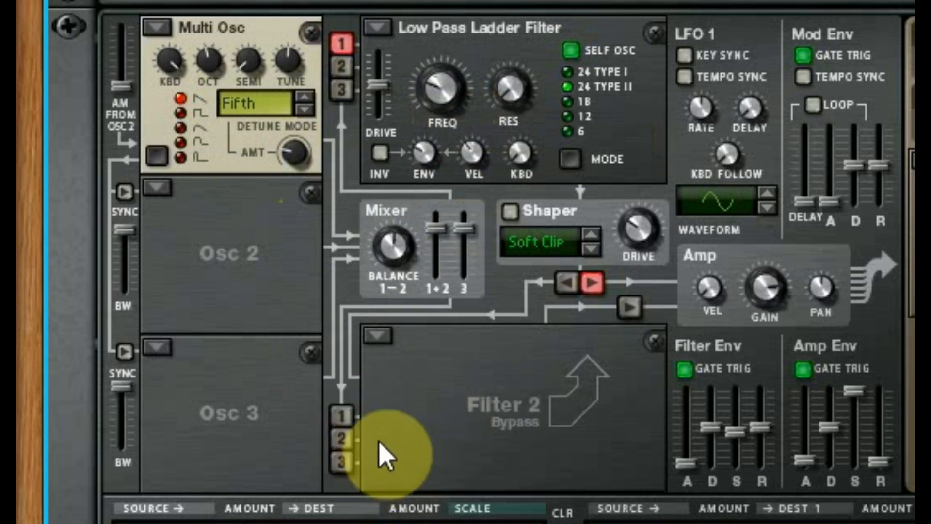
- Send oscillator 1 into Filter 2, route Filter 2 to the amp, open Filter 1 cutoff fully and drop amp sustain to mid
{"action": "left_click", "coordinate": [342, 417]}
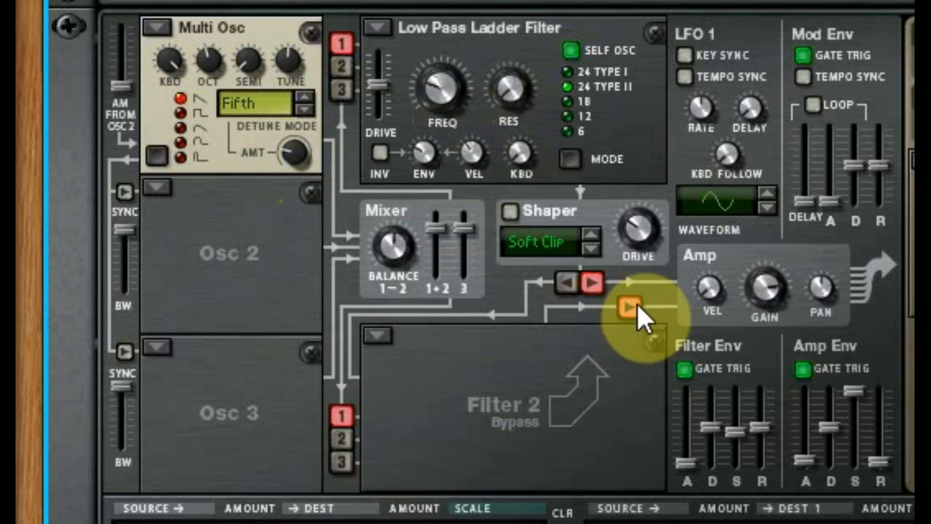
{"action": "left_click", "coordinate": [630, 309]}
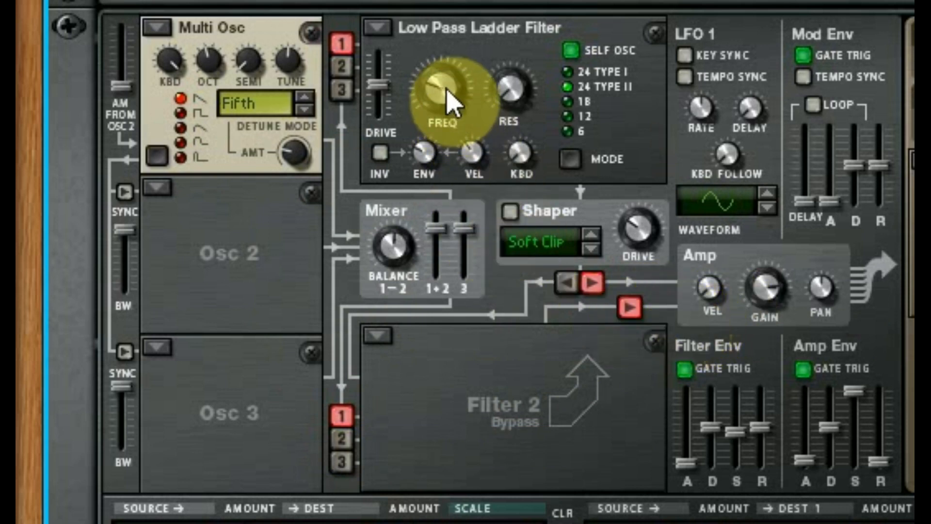
{"action": "mouse_move", "coordinate": [443, 86]}
{"action": "left_mouse_down"}
{"action": "mouse_move", "coordinate": [535, 29]}
{"action": "mouse_move", "coordinate": [535, 91]}
{"action": "mouse_move", "coordinate": [549, 127]}
{"action": "mouse_move", "coordinate": [553, 8]}
{"action": "mouse_move", "coordinate": [549, 109]}
{"action": "mouse_move", "coordinate": [556, 15]}
{"action": "mouse_move", "coordinate": [560, 102]}
{"action": "left_mouse_up"}
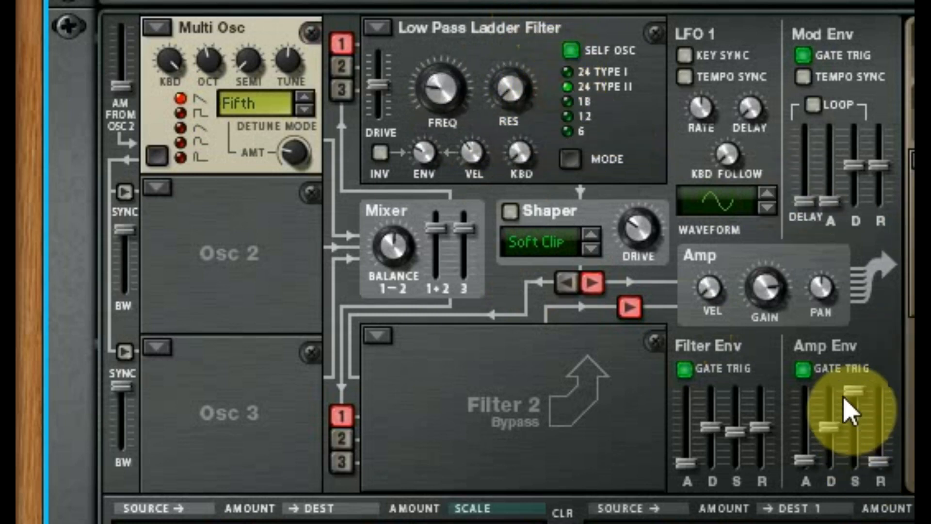
{"action": "left_click_drag", "start_coordinate": [852, 393], "coordinate": [855, 430]}
{"action": "mouse_move", "coordinate": [477, 117]}
{"action": "left_mouse_down"}
{"action": "mouse_move", "coordinate": [480, 127]}
{"action": "mouse_move", "coordinate": [495, 15]}
{"action": "mouse_move", "coordinate": [510, 72]}
{"action": "mouse_move", "coordinate": [528, 7]}
{"action": "mouse_move", "coordinate": [543, 1]}
{"action": "mouse_move", "coordinate": [542, 84]}
{"action": "left_mouse_up"}
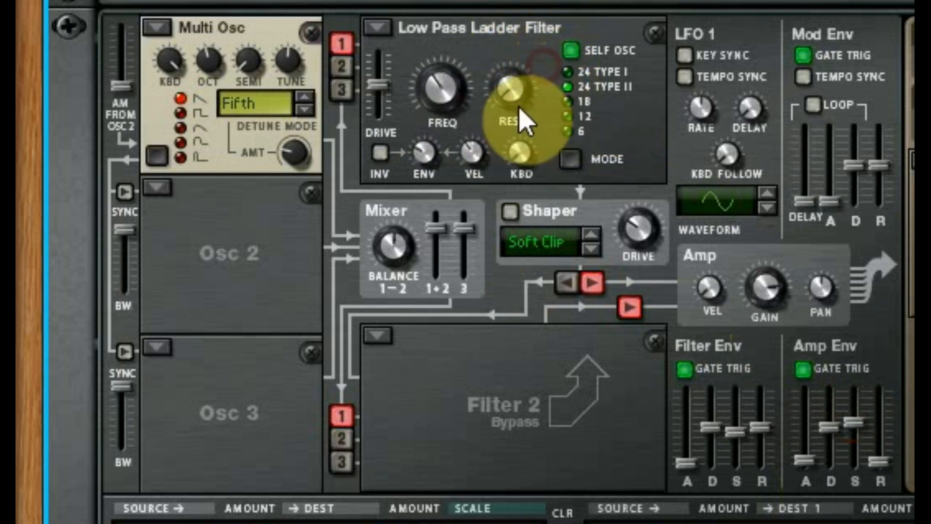
- Toggle oscillator 1's connection into Filter 2 off, on, and off again to compare the sound
{"action": "left_click", "coordinate": [342, 415]}
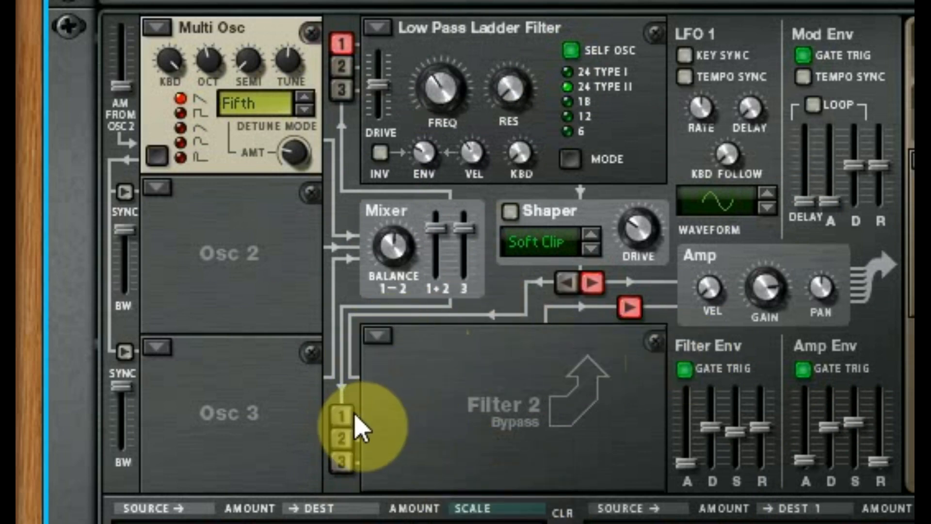
{"action": "left_click", "coordinate": [341, 416]}
{"action": "left_click", "coordinate": [341, 416]}
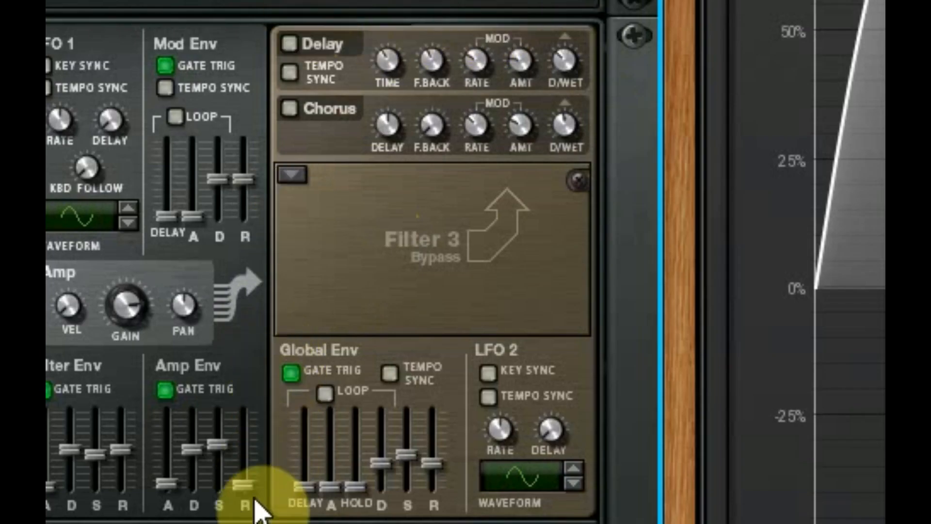
- Make Filter 3 a State Variable filter and adjust it so the waveform squares off
{"action": "left_click", "coordinate": [292, 177]}
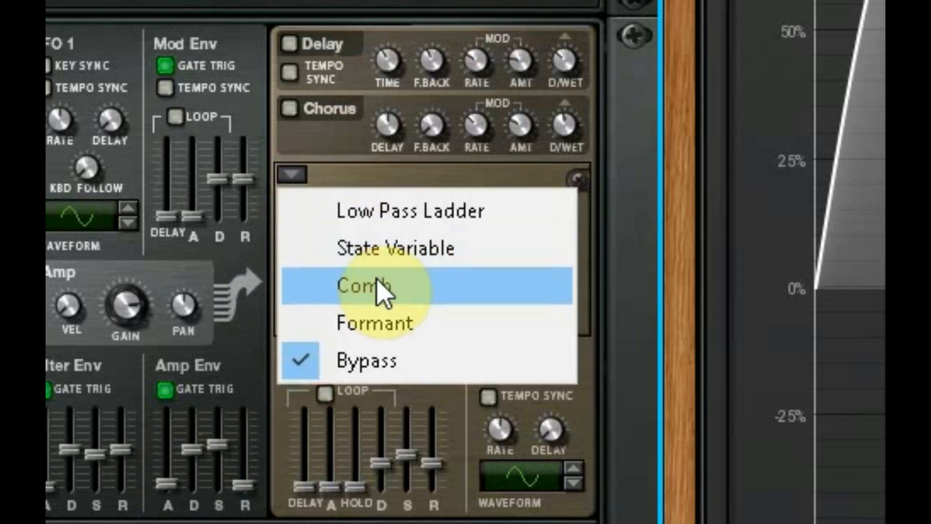
{"action": "left_click", "coordinate": [383, 252]}
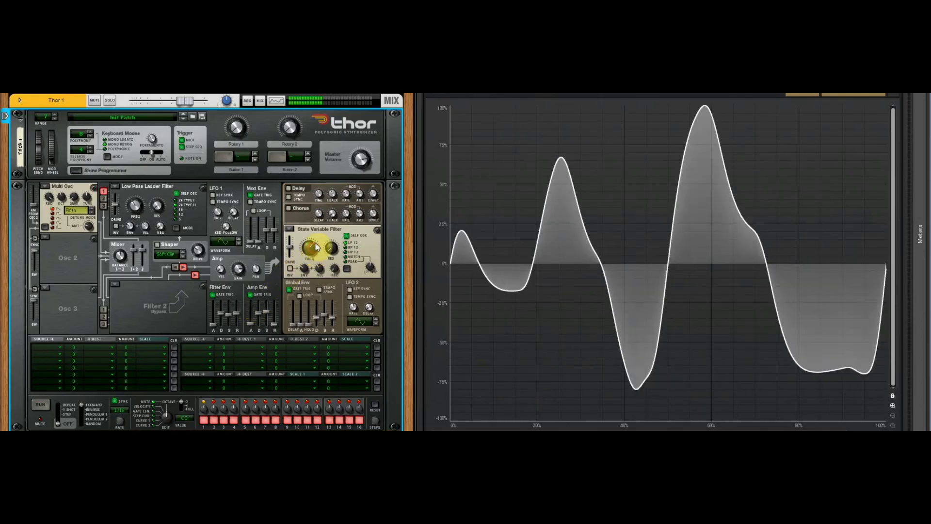
{"action": "left_click_drag", "start_coordinate": [312, 248], "coordinate": [307, 219]}
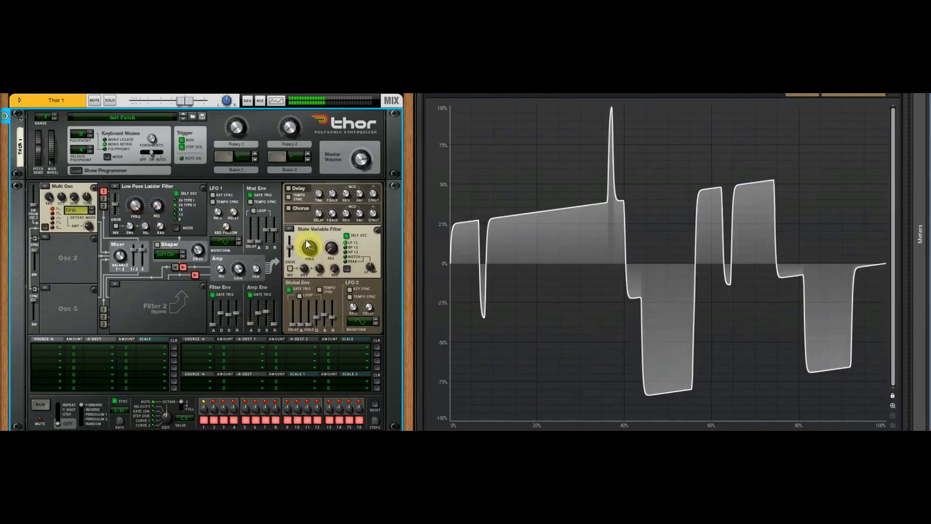
- Switch Filter 3 to a Comb filter tuned to about 1.56 kHz, then reopen its type list
{"action": "left_click", "coordinate": [313, 229]}
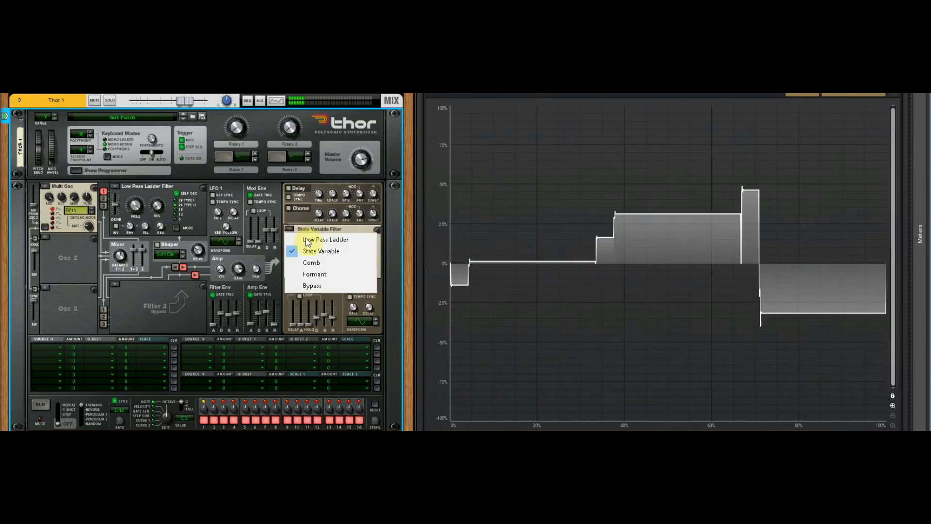
{"action": "left_click", "coordinate": [314, 263]}
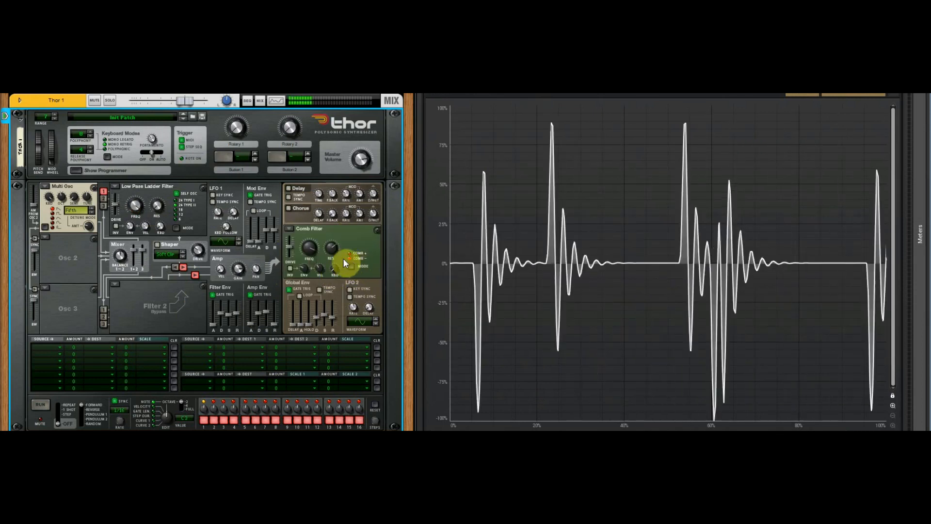
{"action": "left_click_drag", "start_coordinate": [313, 252], "coordinate": [315, 265]}
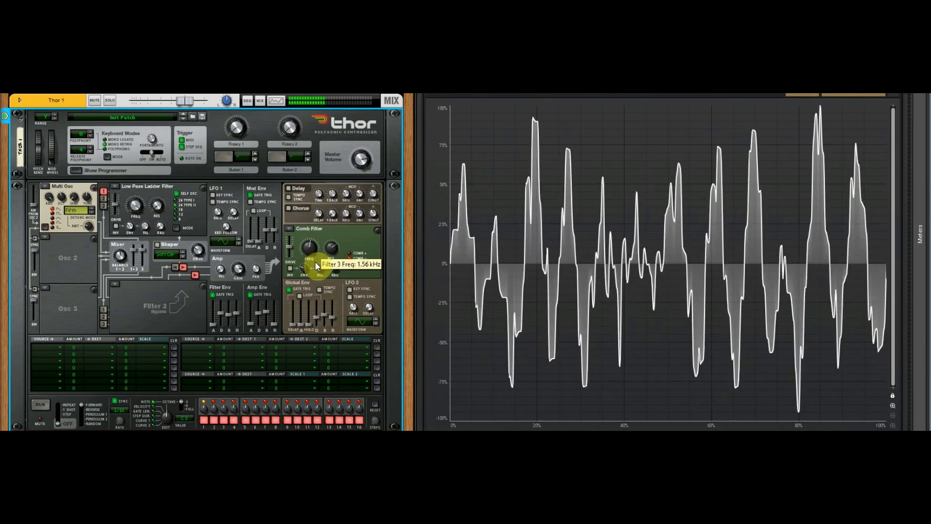
{"action": "mouse_move", "coordinate": [330, 248]}
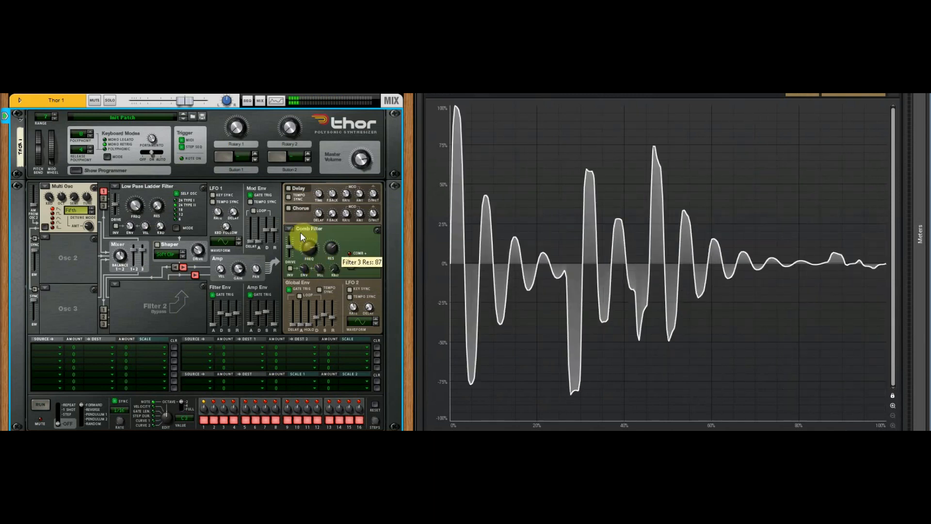
{"action": "left_click", "coordinate": [292, 229]}
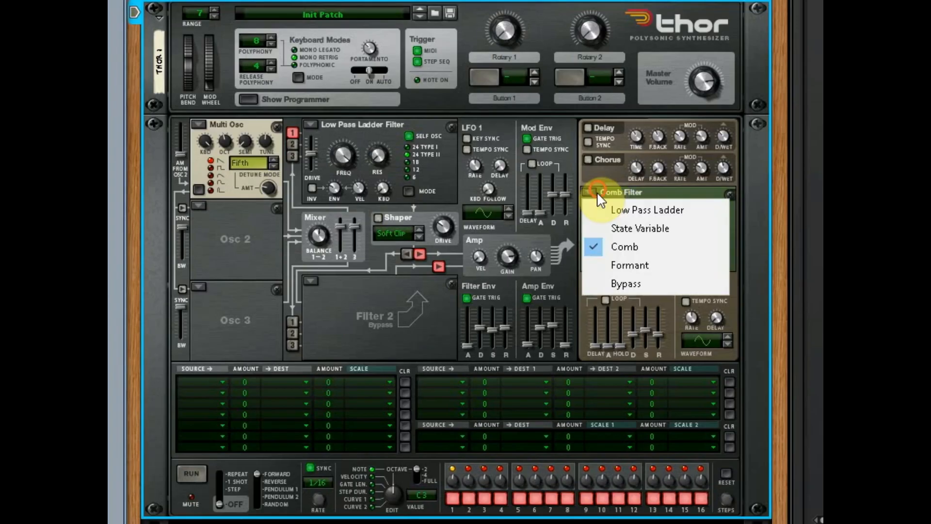
- Set Filter 3 back to Bypass
{"action": "left_click", "coordinate": [637, 284]}
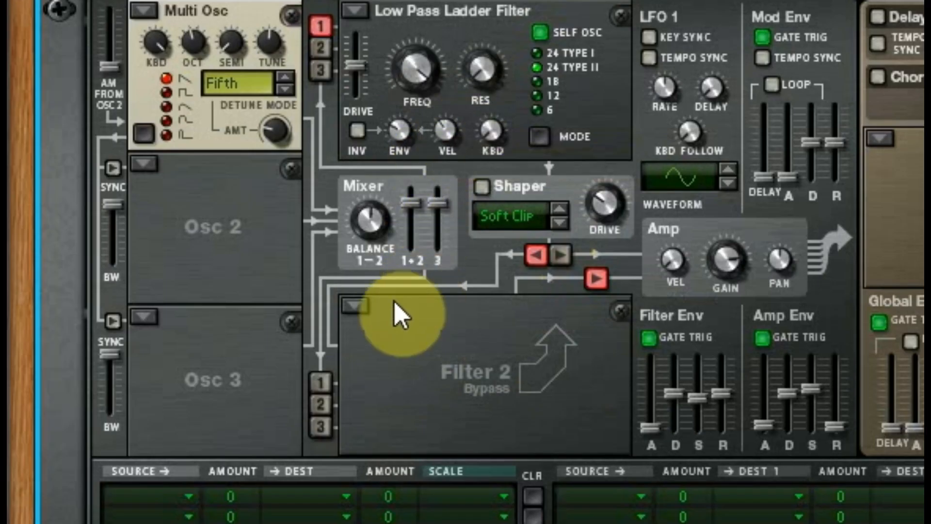
{"action": "left_click", "coordinate": [269, 216]}
{"action": "left_click", "coordinate": [437, 444]}
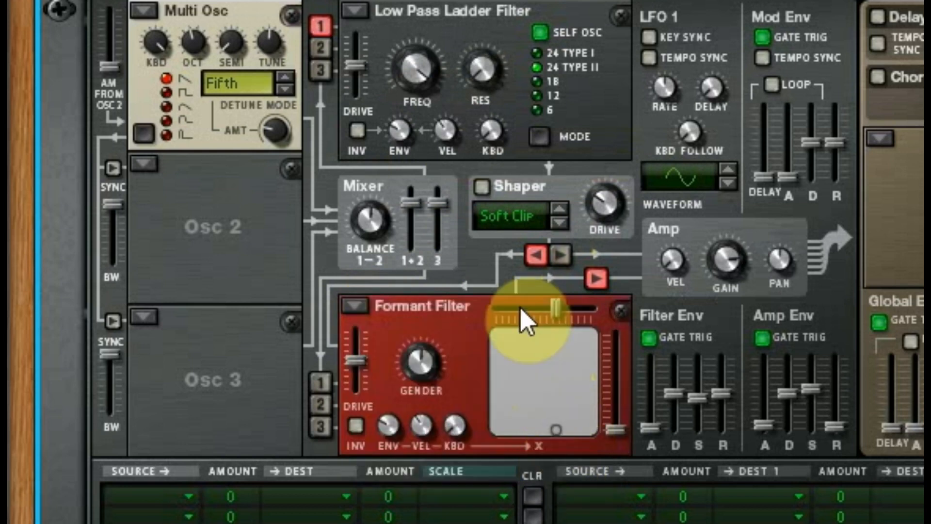
{"action": "left_click", "coordinate": [321, 26]}
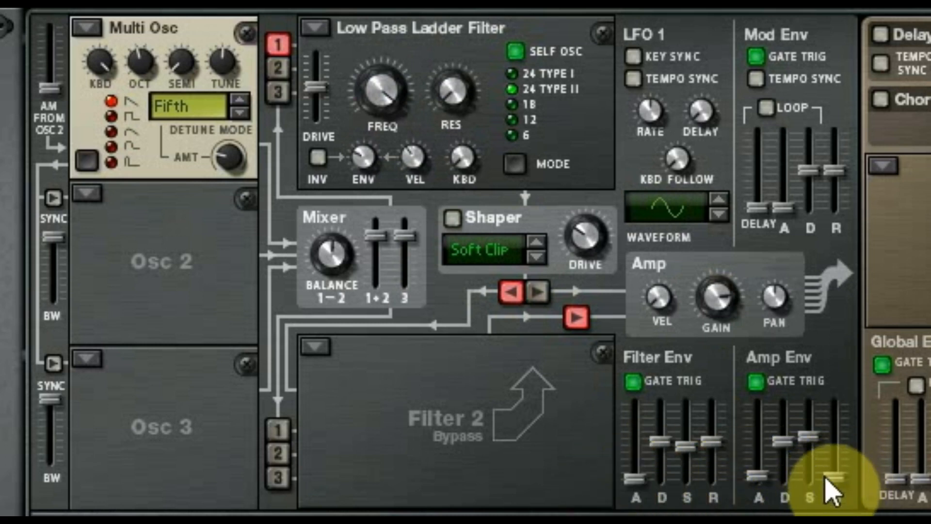
- Lower Filter 1 cutoff to about 317 Hz, set filter envelope attack near 824 ms and decay to 3.2 ms
{"action": "left_click_drag", "start_coordinate": [836, 452], "coordinate": [837, 464]}
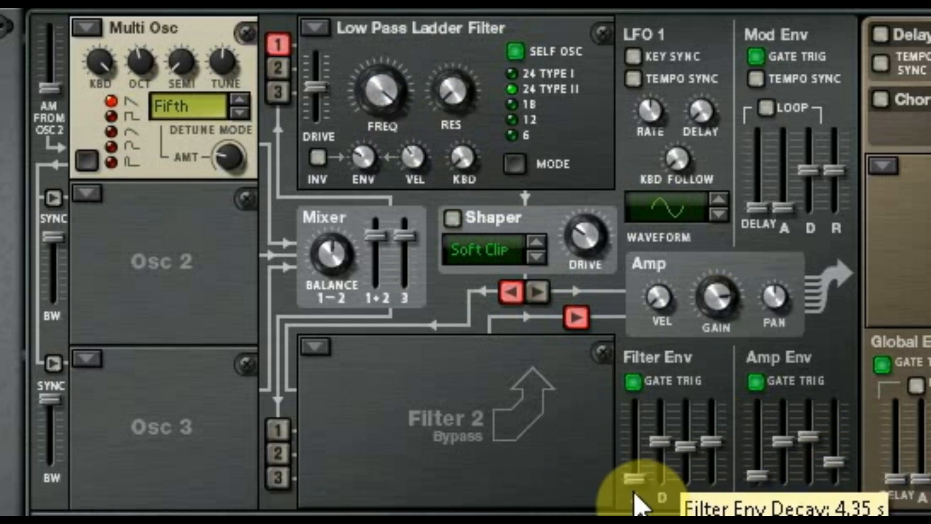
{"action": "left_click_drag", "start_coordinate": [635, 481], "coordinate": [646, 431]}
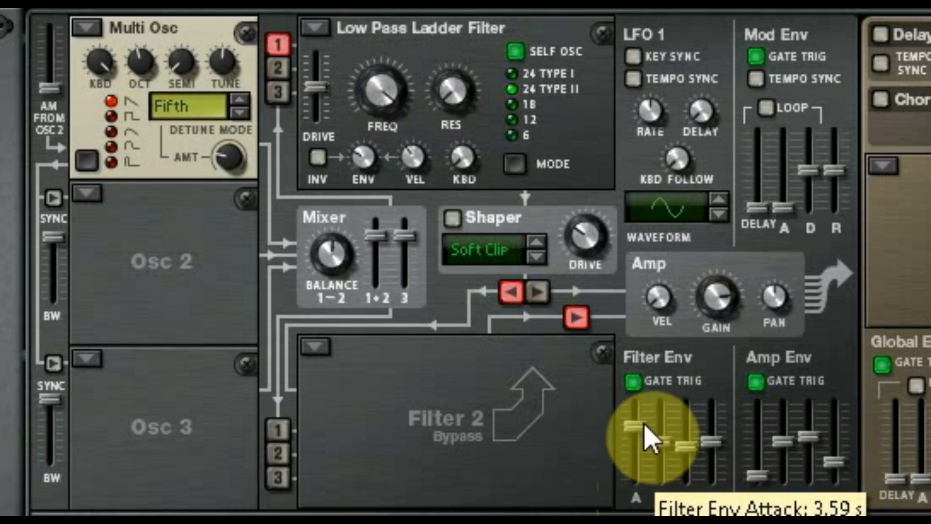
{"action": "left_click_drag", "start_coordinate": [381, 117], "coordinate": [382, 195]}
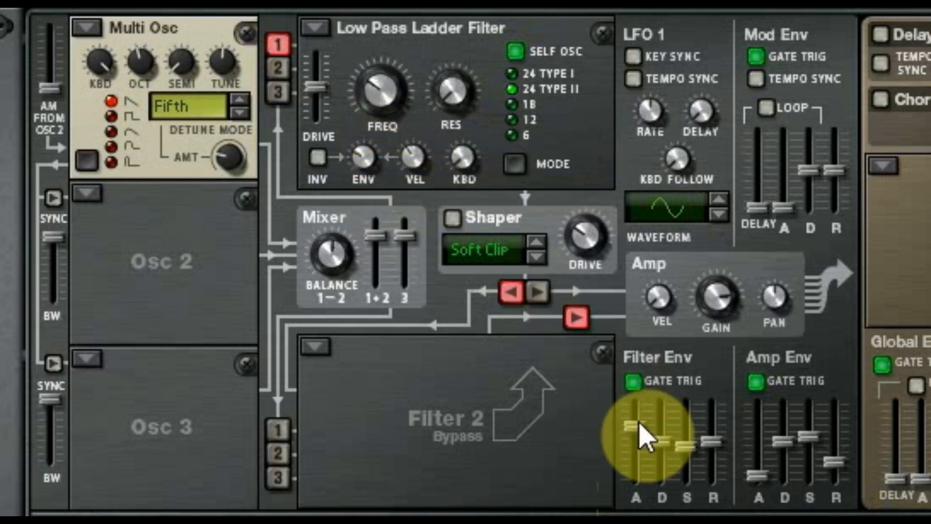
{"action": "left_click_drag", "start_coordinate": [639, 426], "coordinate": [643, 457]}
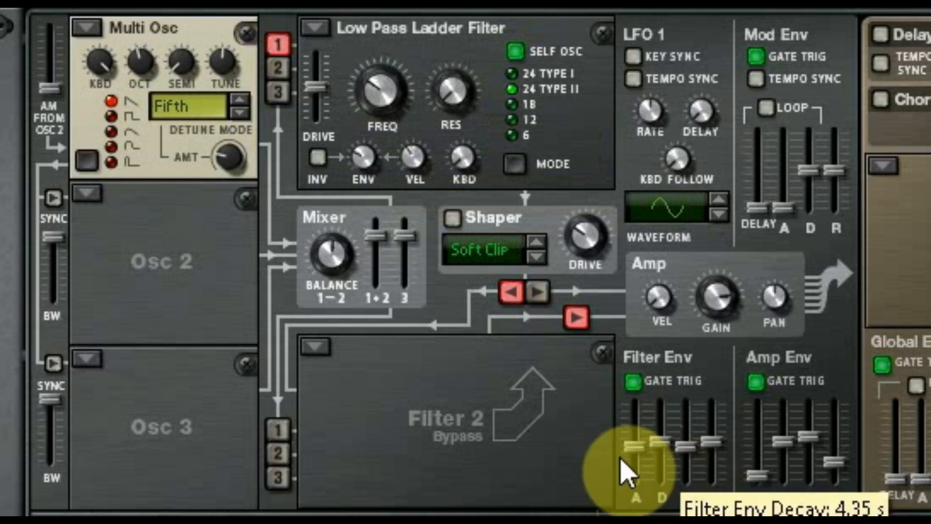
{"action": "left_click_drag", "start_coordinate": [661, 440], "coordinate": [663, 479]}
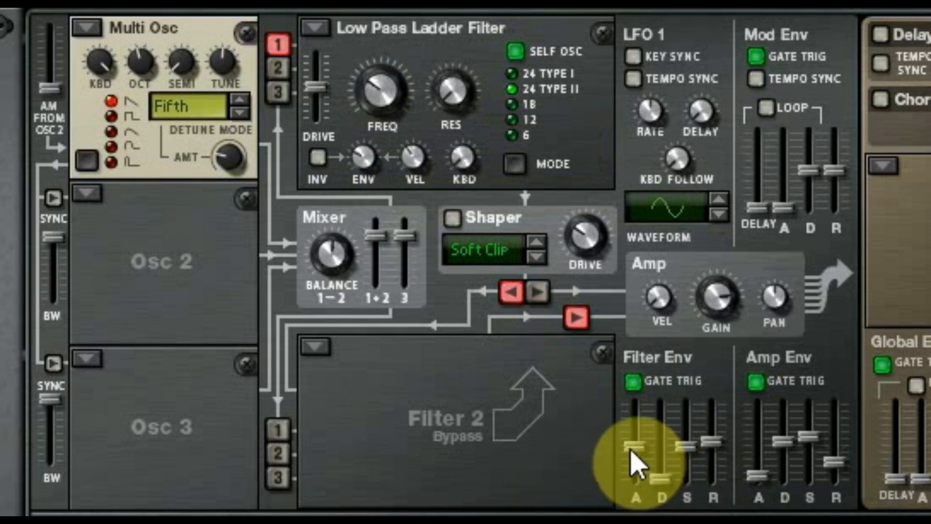
- Rework filter envelope attack to about 1.62 s, decay and sustain level, and lengthen the amp release
{"action": "left_click_drag", "start_coordinate": [633, 447], "coordinate": [639, 422]}
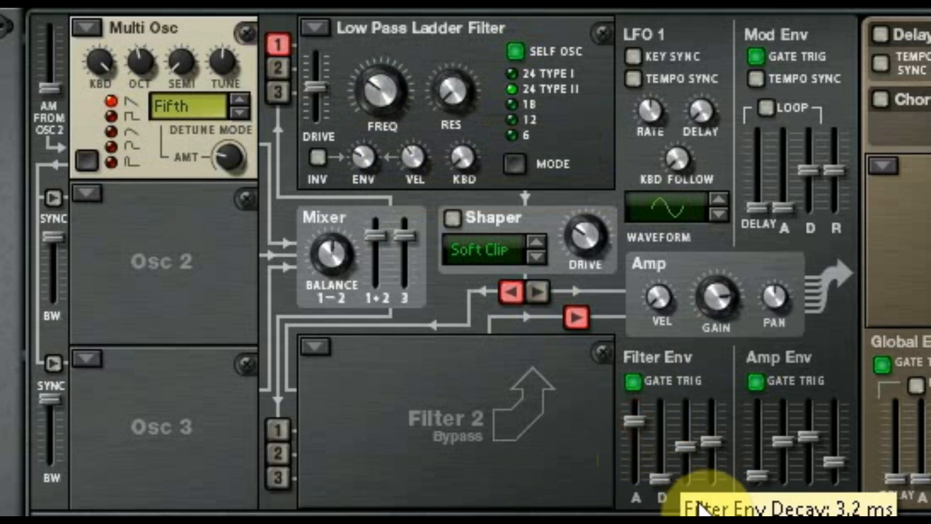
{"action": "mouse_move", "coordinate": [662, 480]}
{"action": "left_mouse_down"}
{"action": "mouse_move", "coordinate": [664, 408]}
{"action": "mouse_move", "coordinate": [664, 459]}
{"action": "left_mouse_up"}
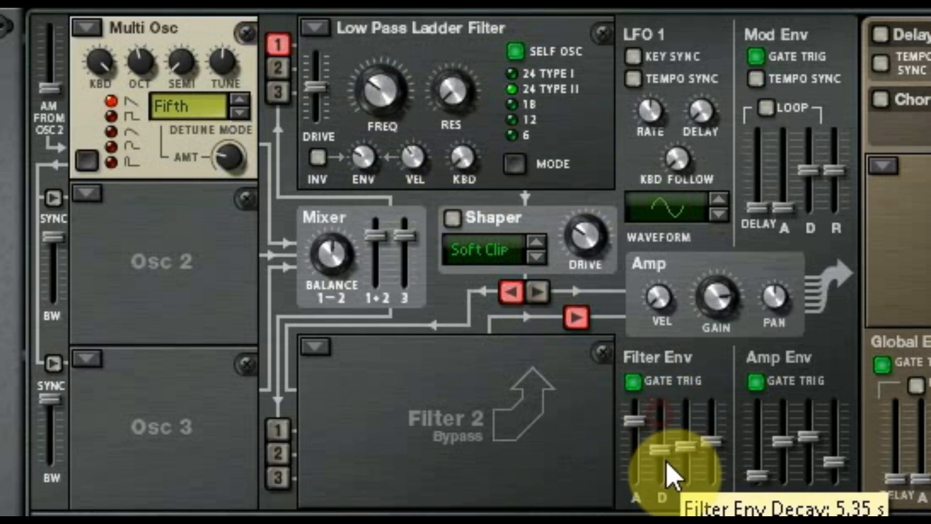
{"action": "left_click_drag", "start_coordinate": [636, 421], "coordinate": [638, 430]}
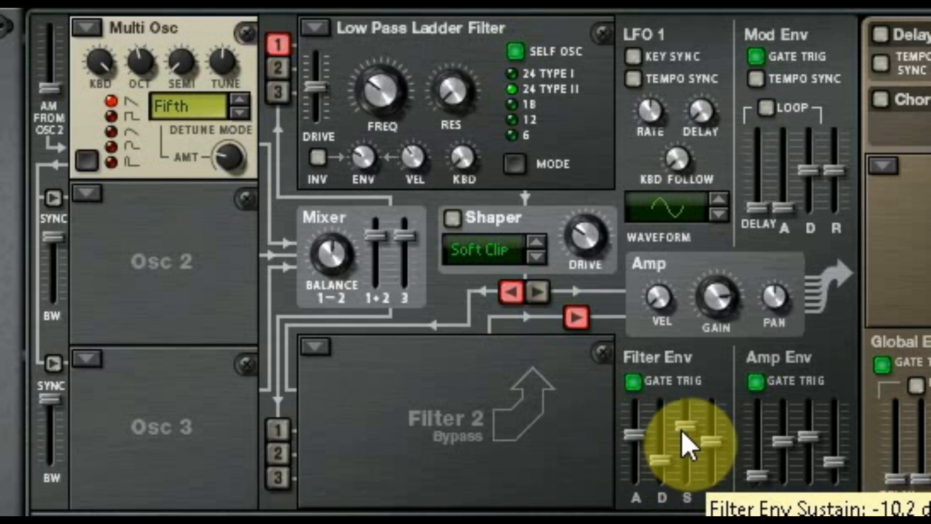
{"action": "mouse_move", "coordinate": [688, 441]}
{"action": "left_mouse_down"}
{"action": "mouse_move", "coordinate": [689, 418]}
{"action": "mouse_move", "coordinate": [691, 481]}
{"action": "mouse_move", "coordinate": [689, 407]}
{"action": "left_mouse_up"}
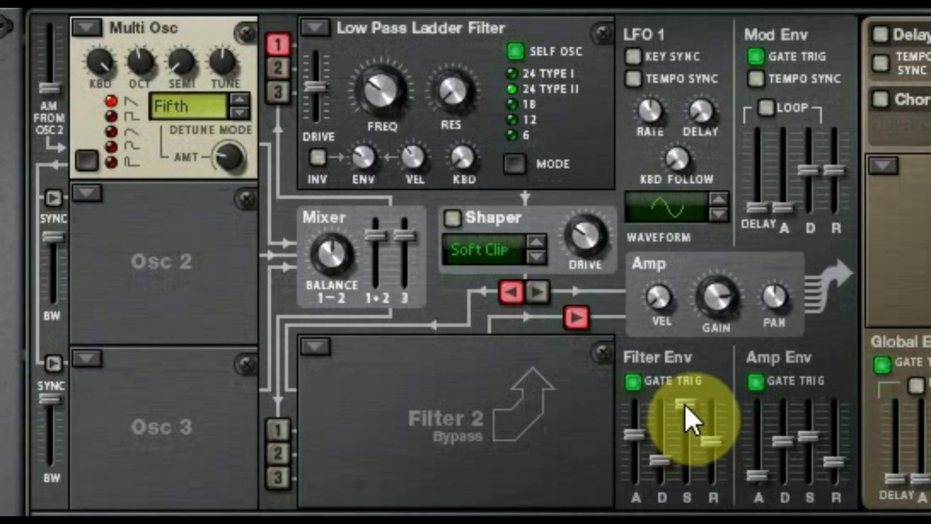
{"action": "mouse_move", "coordinate": [686, 405]}
{"action": "left_mouse_down"}
{"action": "mouse_move", "coordinate": [701, 470]}
{"action": "mouse_move", "coordinate": [699, 404]}
{"action": "left_mouse_up"}
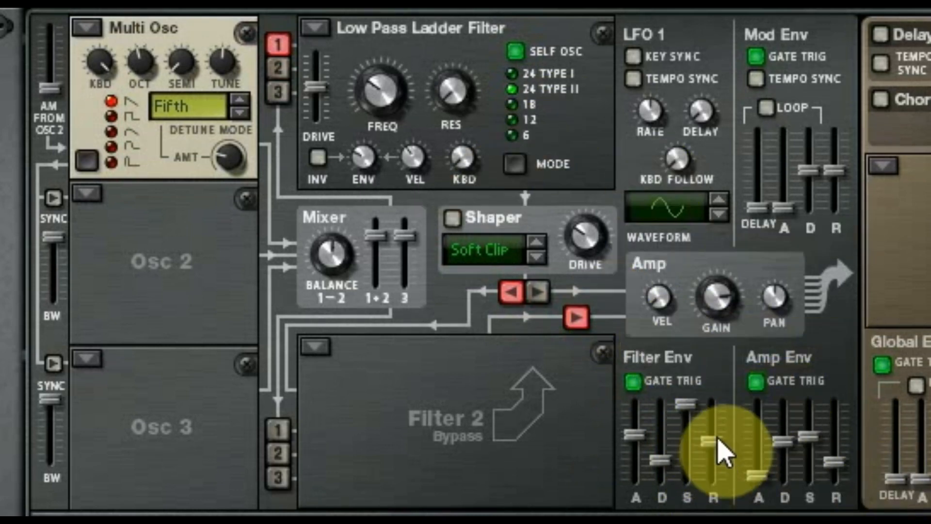
{"action": "left_click_drag", "start_coordinate": [835, 480], "coordinate": [837, 437]}
- Check the amp envelope values and lengthen the filter envelope release considerably
{"action": "left_click", "coordinate": [839, 450]}
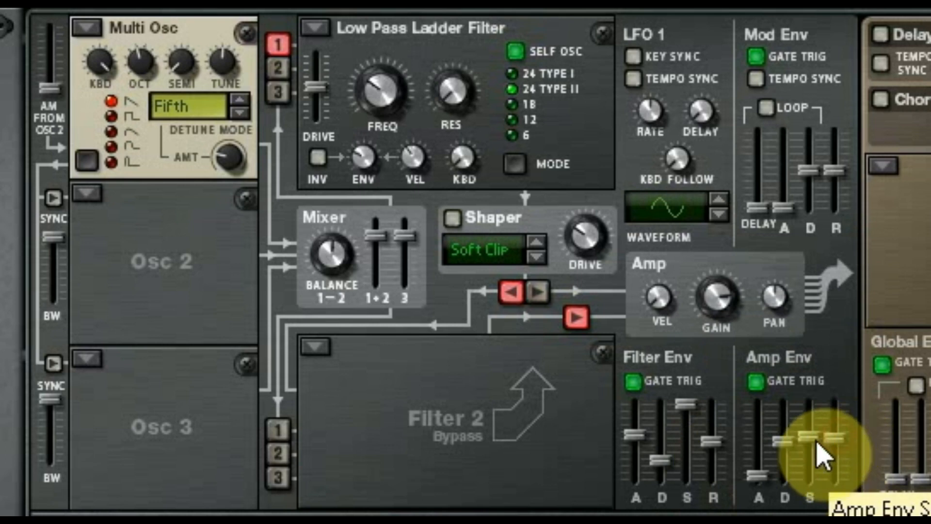
{"action": "left_click", "coordinate": [802, 437]}
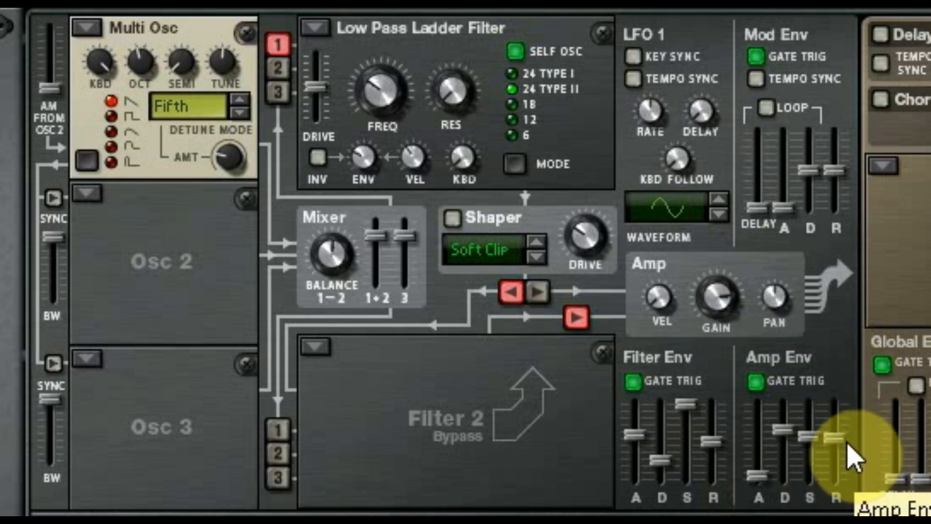
{"action": "mouse_move", "coordinate": [711, 442]}
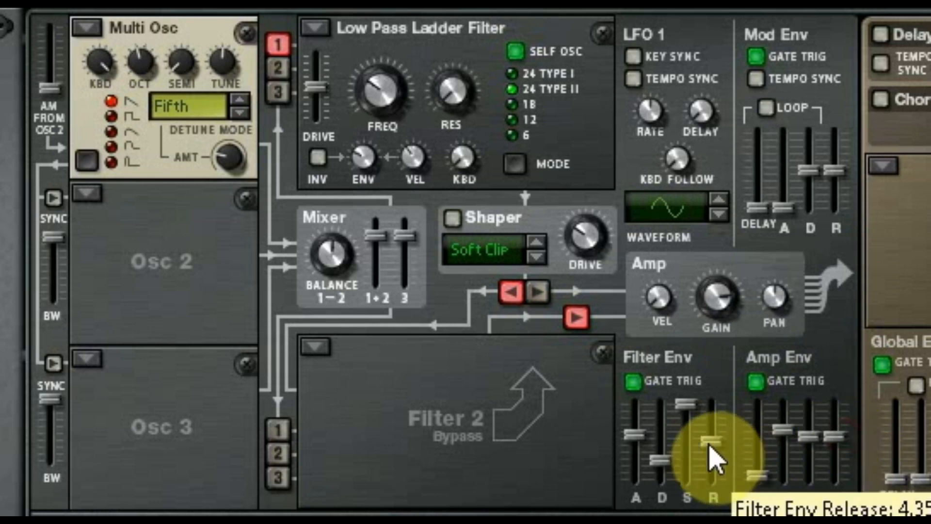
{"action": "mouse_move", "coordinate": [708, 442]}
{"action": "left_mouse_down"}
{"action": "mouse_move", "coordinate": [711, 435]}
{"action": "mouse_move", "coordinate": [712, 444]}
{"action": "left_mouse_up"}
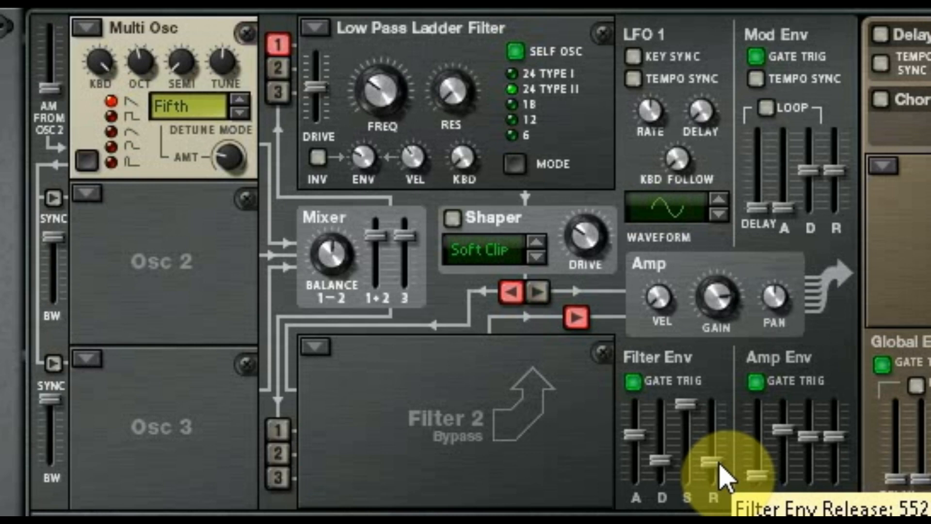
{"action": "left_click_drag", "start_coordinate": [713, 464], "coordinate": [712, 413]}
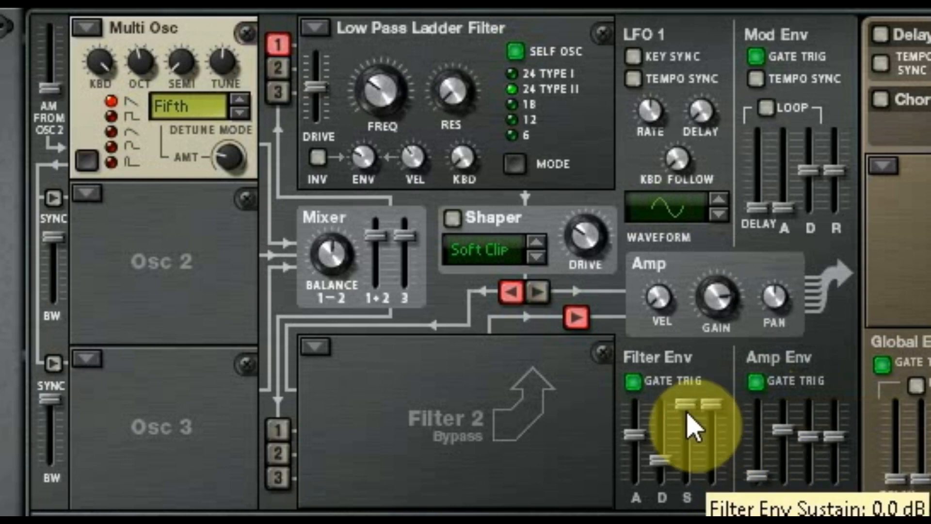
- Lower the filter envelope sustain and attack and nudge Filter 1 cutoff to about 158 Hz
{"action": "left_click_drag", "start_coordinate": [688, 407], "coordinate": [688, 472]}
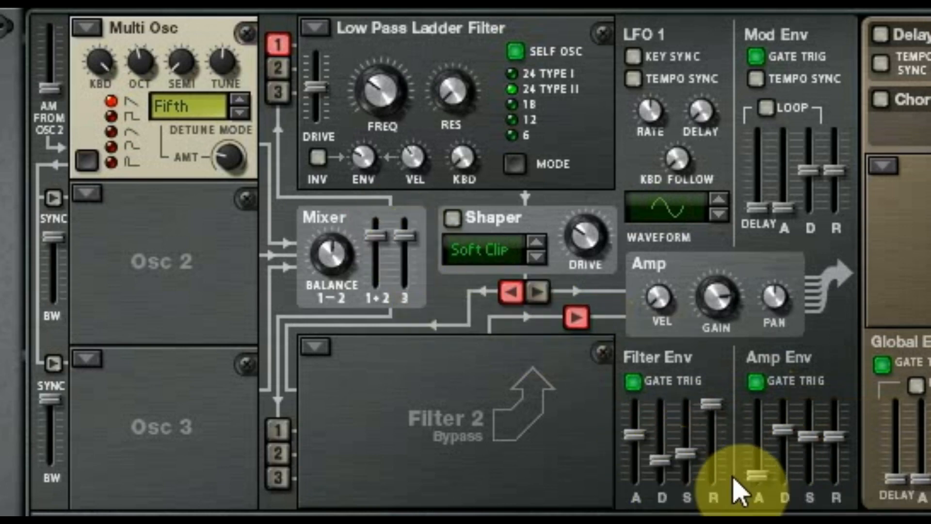
{"action": "left_click_drag", "start_coordinate": [633, 436], "coordinate": [635, 449]}
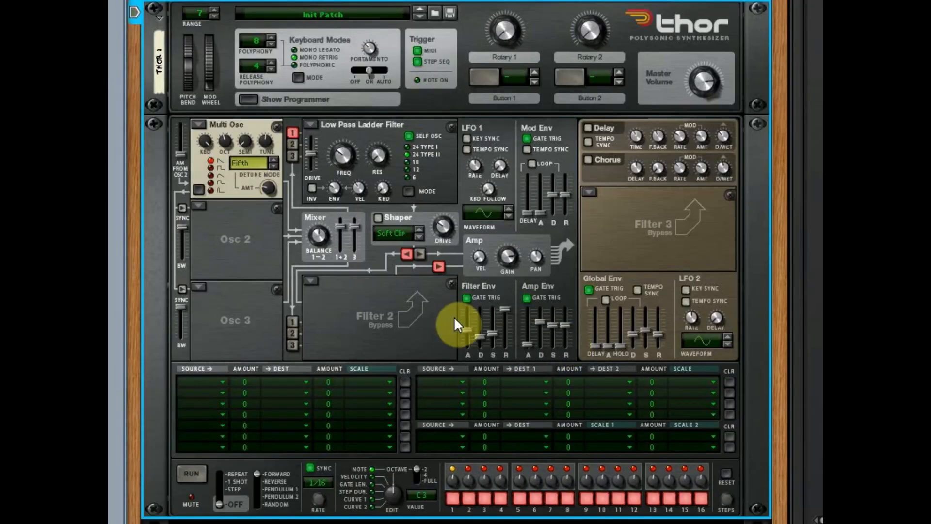
{"action": "left_click_drag", "start_coordinate": [354, 150], "coordinate": [354, 161]}
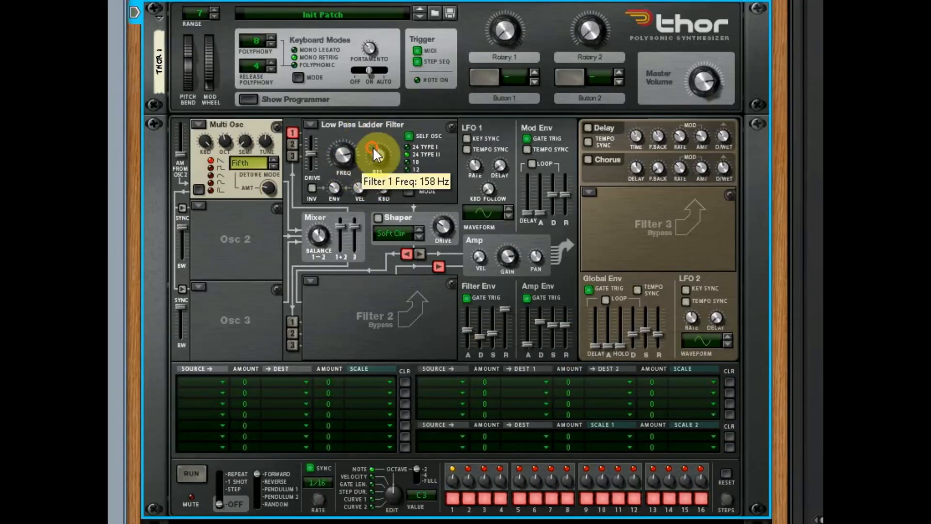
{"action": "left_click_drag", "start_coordinate": [486, 309], "coordinate": [476, 335]}
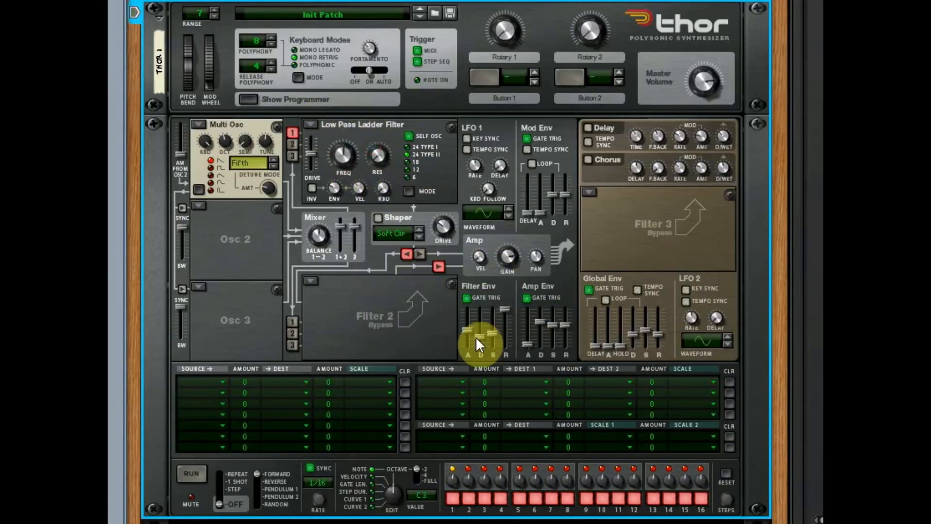
- Switch Filter 1 to a Comb filter with raised resonance and lowered frequency, adjusting Shaper routing
{"action": "left_click", "coordinate": [313, 126]}
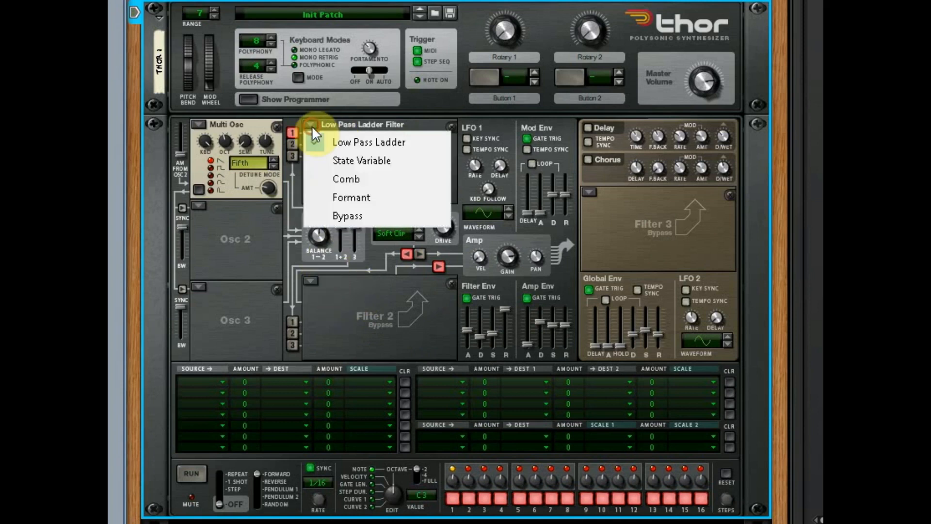
{"action": "left_click", "coordinate": [340, 181]}
{"action": "left_click", "coordinate": [409, 254]}
{"action": "mouse_move", "coordinate": [342, 155]}
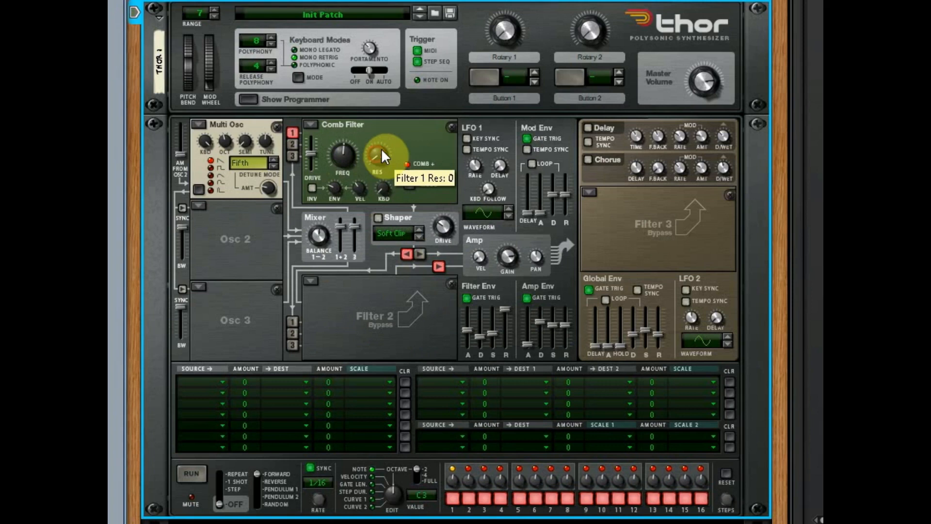
{"action": "left_click_drag", "start_coordinate": [381, 155], "coordinate": [393, 127]}
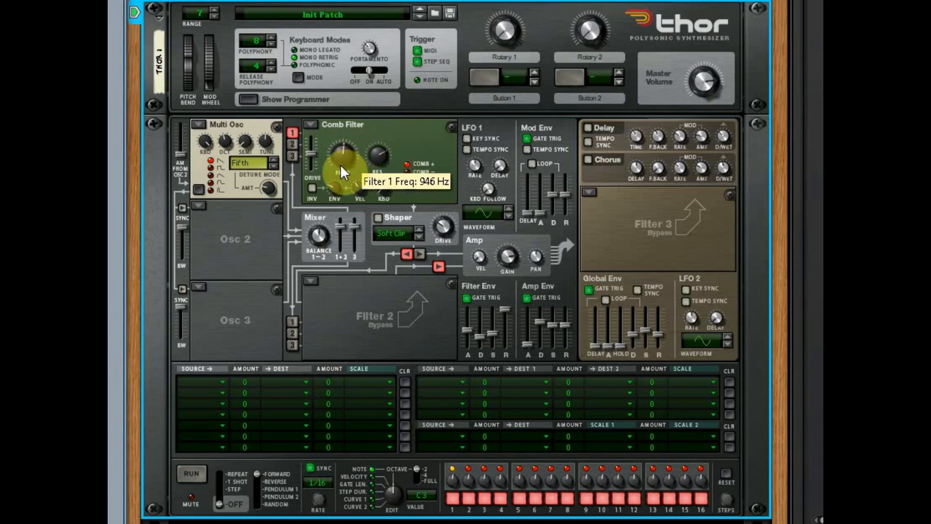
{"action": "left_click_drag", "start_coordinate": [354, 148], "coordinate": [342, 170]}
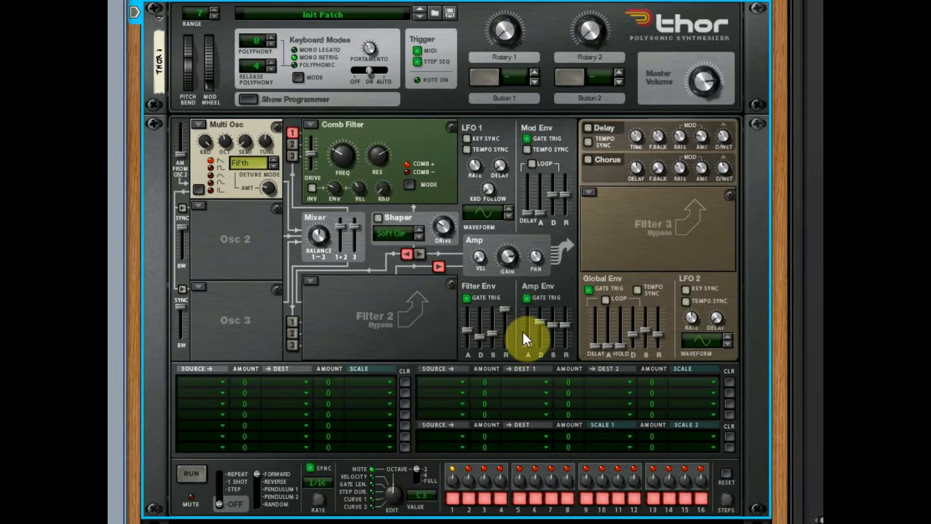
- Shorten the filter envelope release to about 884 ms and raise its sustain
{"action": "left_click_drag", "start_coordinate": [505, 310], "coordinate": [511, 336]}
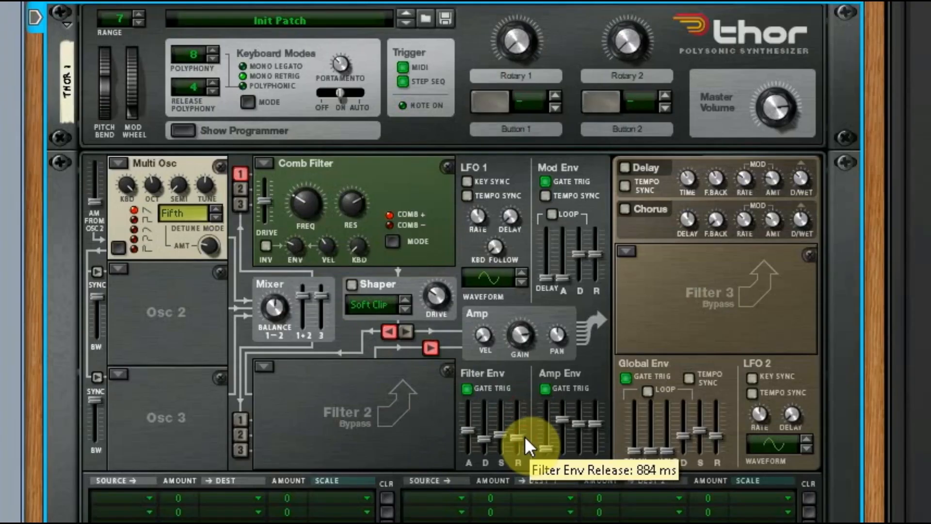
{"action": "mouse_move", "coordinate": [501, 434]}
{"action": "left_click_drag", "start_coordinate": [501, 436], "coordinate": [514, 411]}
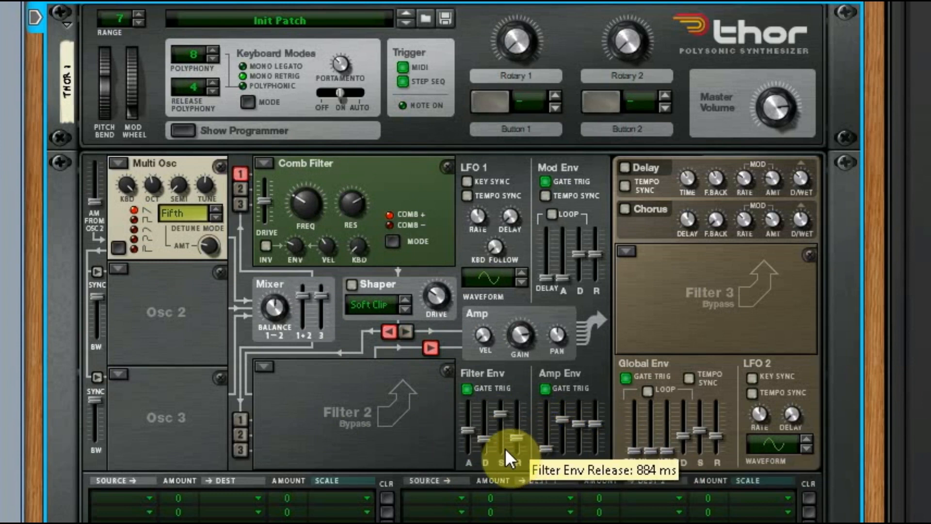
- Enable two routing paths from the Shaper toward the Amp and toggle filter envelope Gate Trig off and on
{"action": "left_click", "coordinate": [388, 331]}
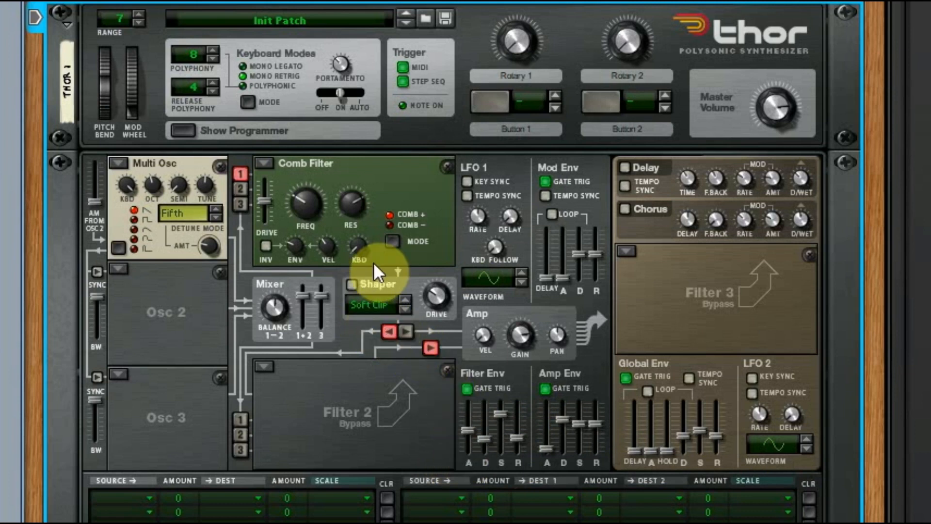
{"action": "left_click", "coordinate": [431, 348]}
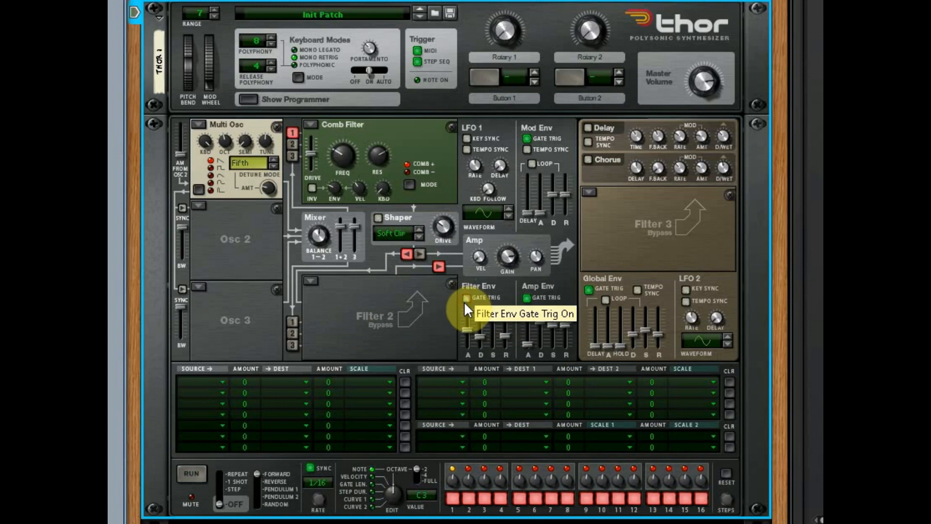
{"action": "left_click", "coordinate": [464, 299]}
{"action": "left_click", "coordinate": [466, 298]}
- Return Filter 1 to Low Pass Ladder, toggle Gate Trig to demo the sweep, then shorten decay and raise sustain
{"action": "left_click", "coordinate": [311, 125]}
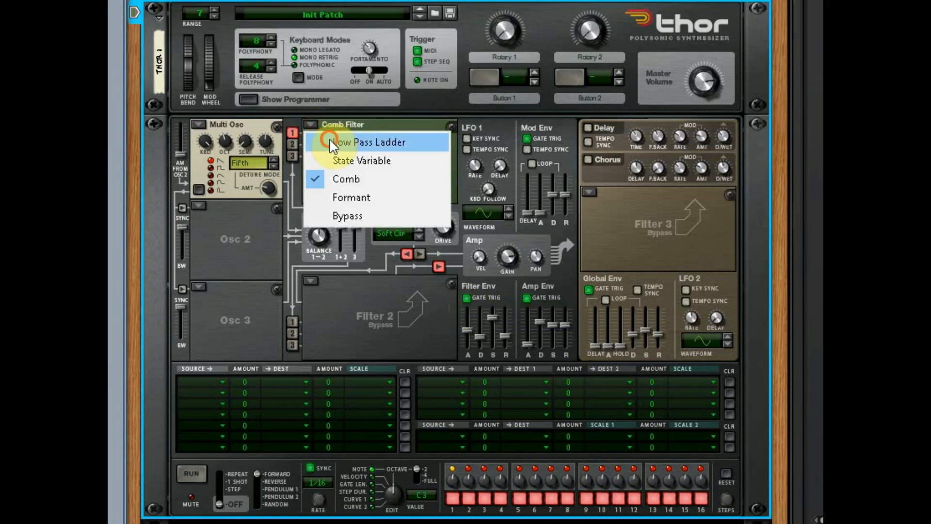
{"action": "left_click", "coordinate": [330, 138]}
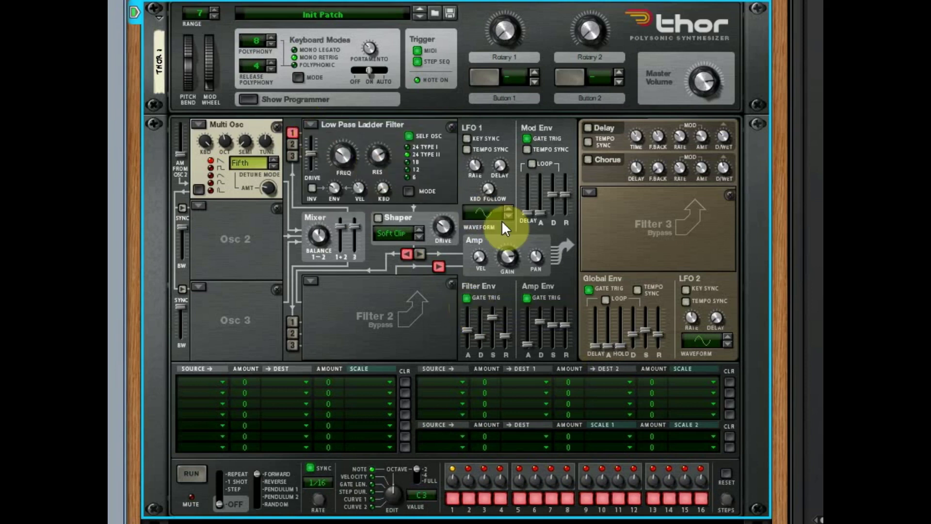
{"action": "left_click", "coordinate": [466, 298]}
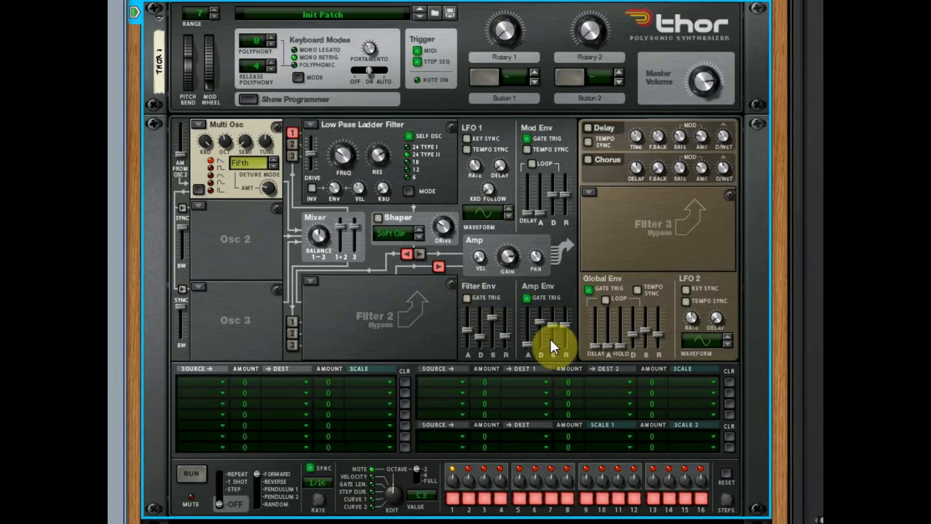
{"action": "left_click", "coordinate": [466, 298]}
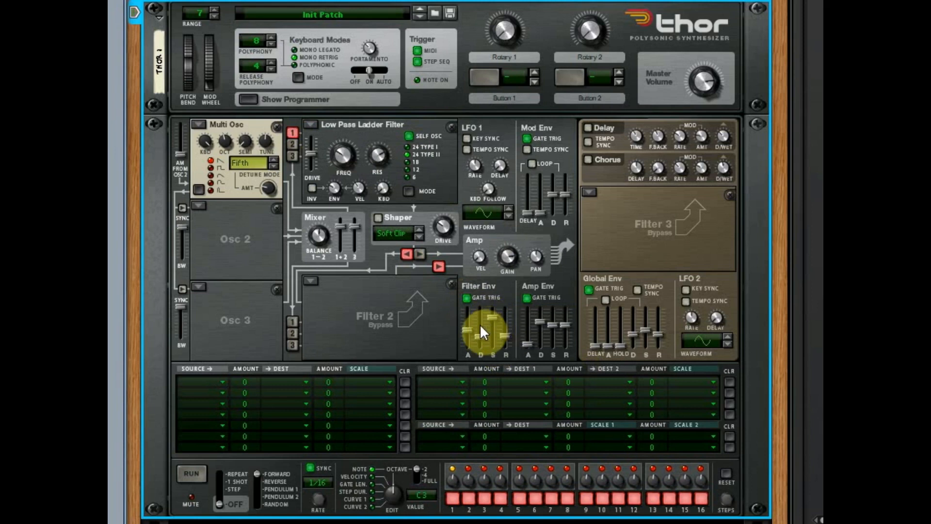
{"action": "left_click", "coordinate": [466, 297]}
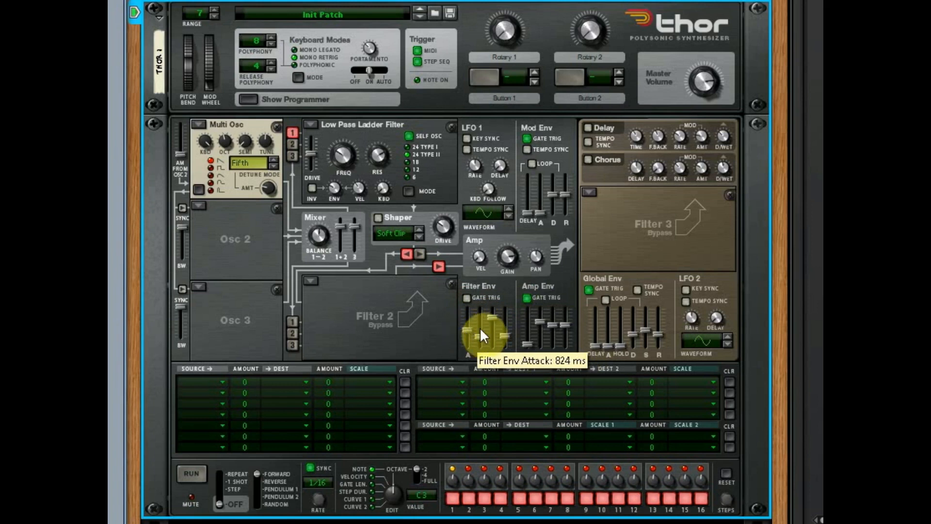
{"action": "left_click", "coordinate": [467, 299]}
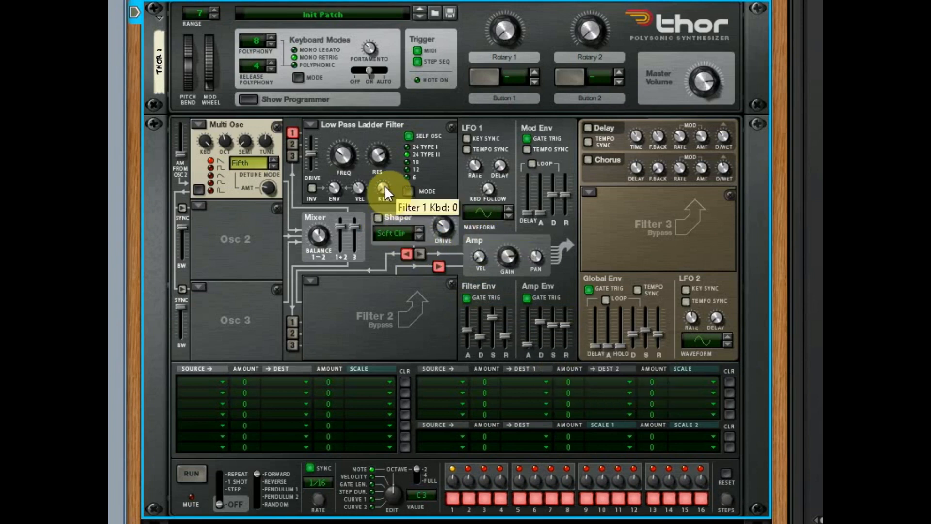
{"action": "mouse_move", "coordinate": [481, 318]}
{"action": "left_mouse_down"}
{"action": "mouse_move", "coordinate": [481, 339]}
{"action": "mouse_move", "coordinate": [489, 318]}
{"action": "left_mouse_up"}
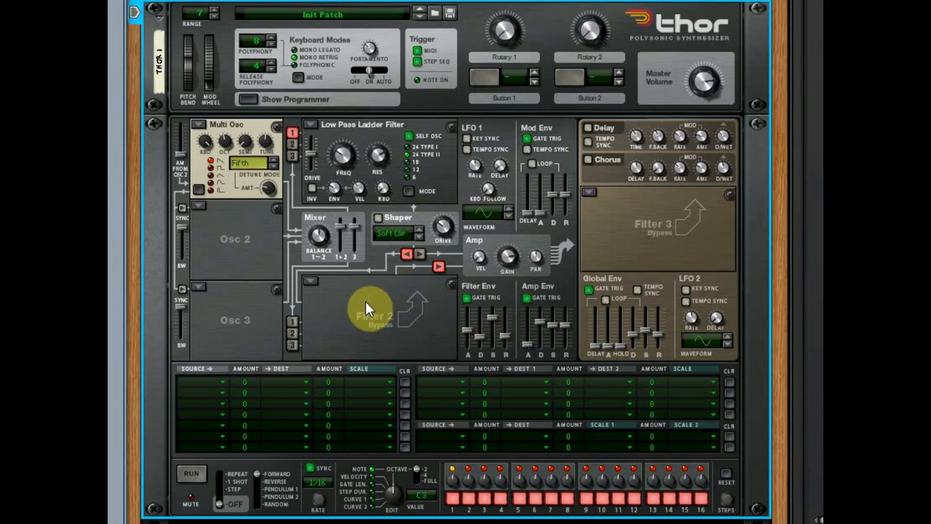